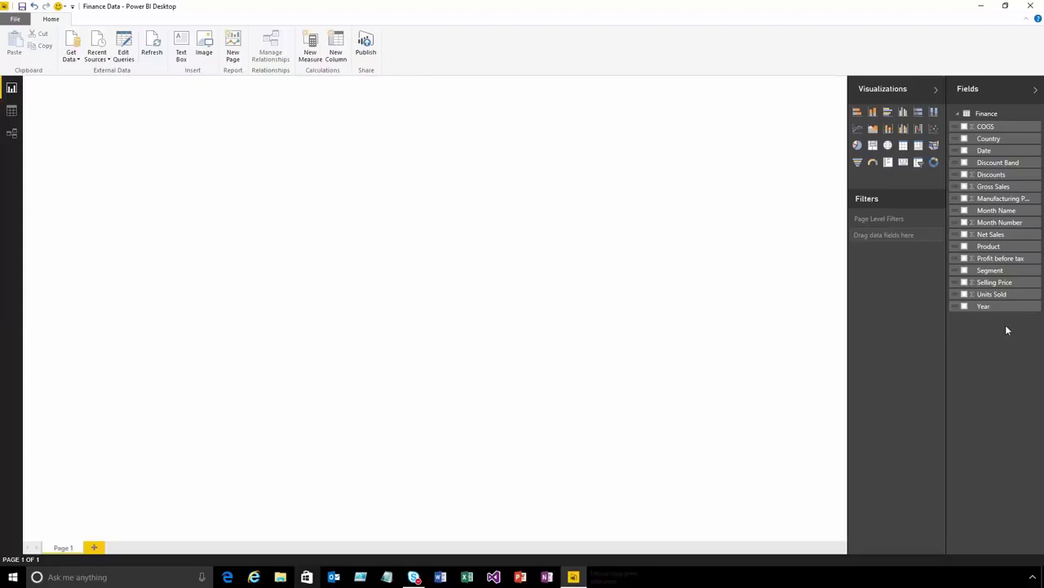
- Create a column chart of Gross Sales by Product on the empty report page
{"action": "left_click", "coordinate": [965, 188]}
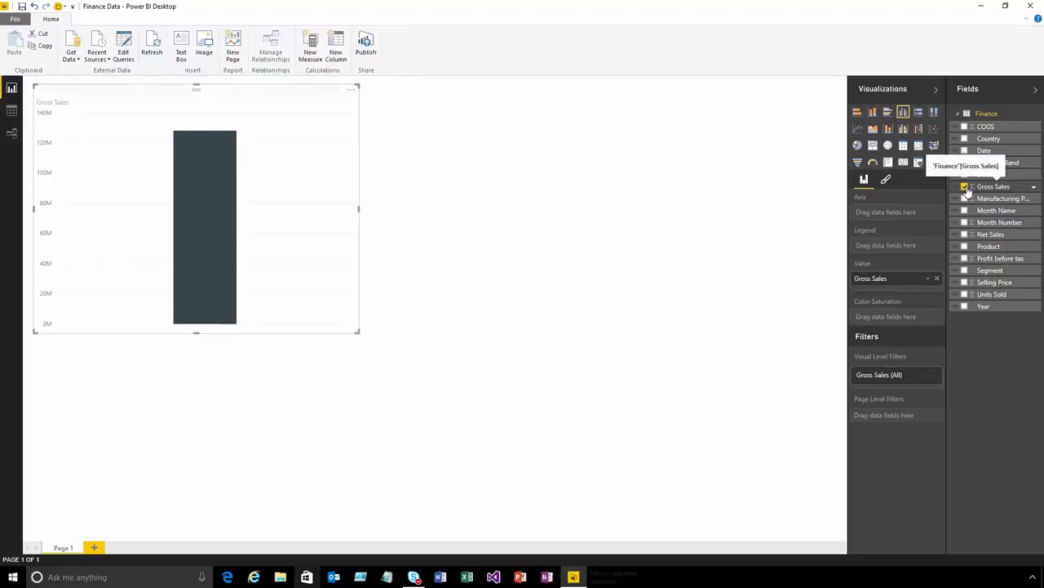
{"action": "left_click", "coordinate": [965, 247]}
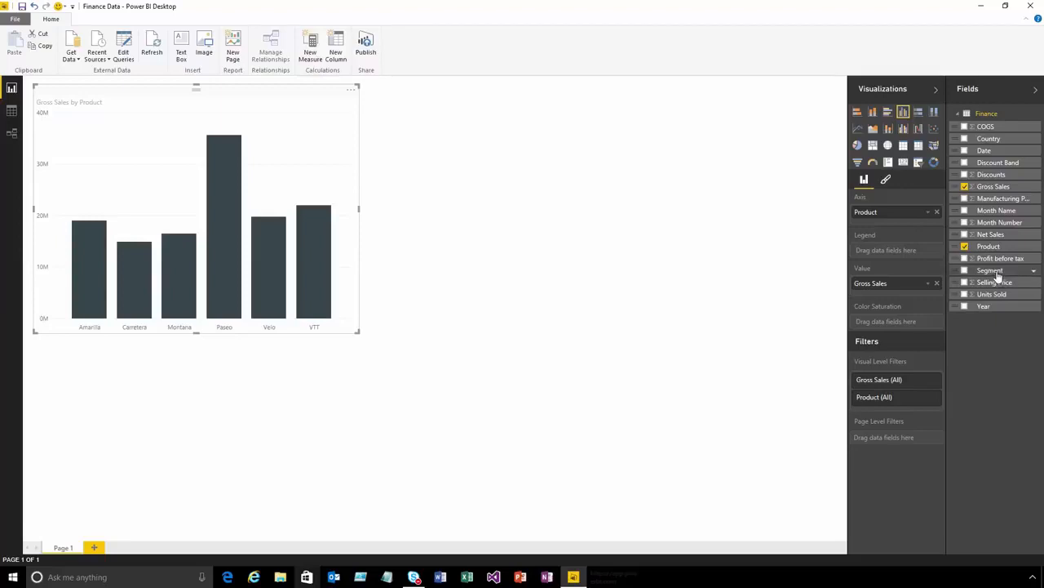
- Build a separate Units Sold by Segment visual beside the column chart, trying bar and pie before settling on a donut chart
{"action": "left_click_drag", "start_coordinate": [1002, 272], "coordinate": [570, 215]}
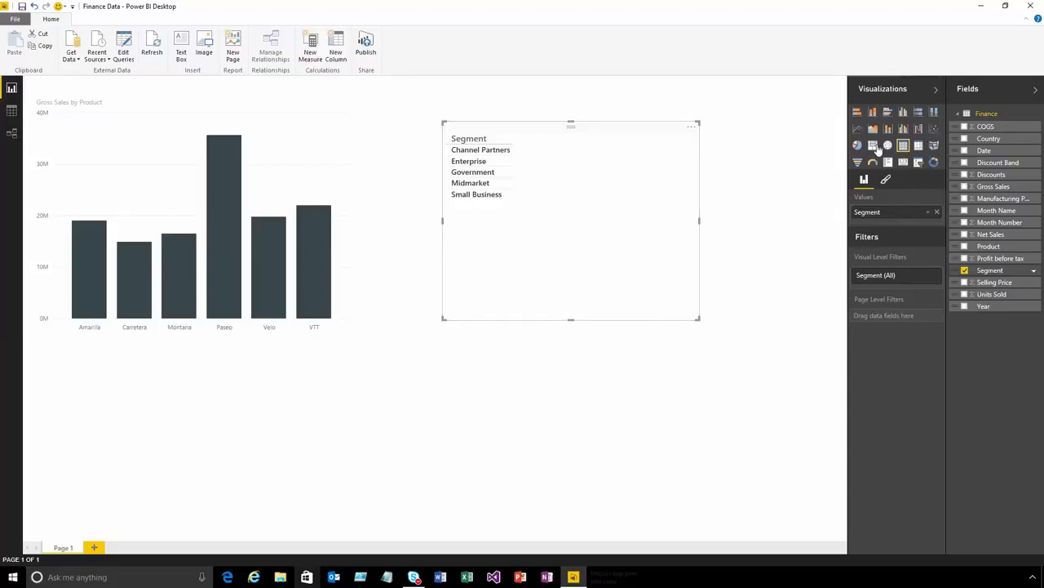
{"action": "left_click", "coordinate": [967, 296]}
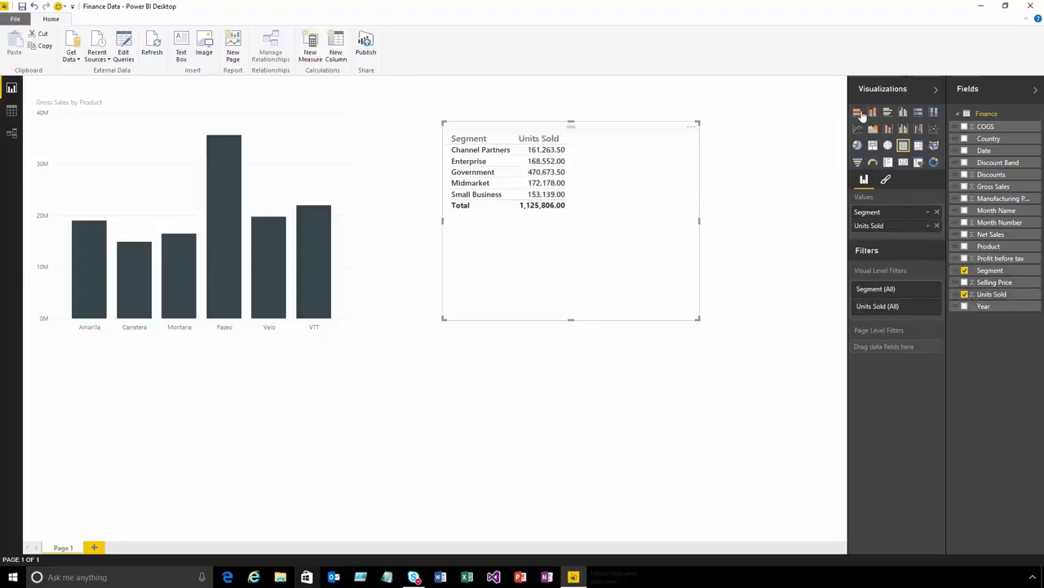
{"action": "left_click", "coordinate": [859, 113]}
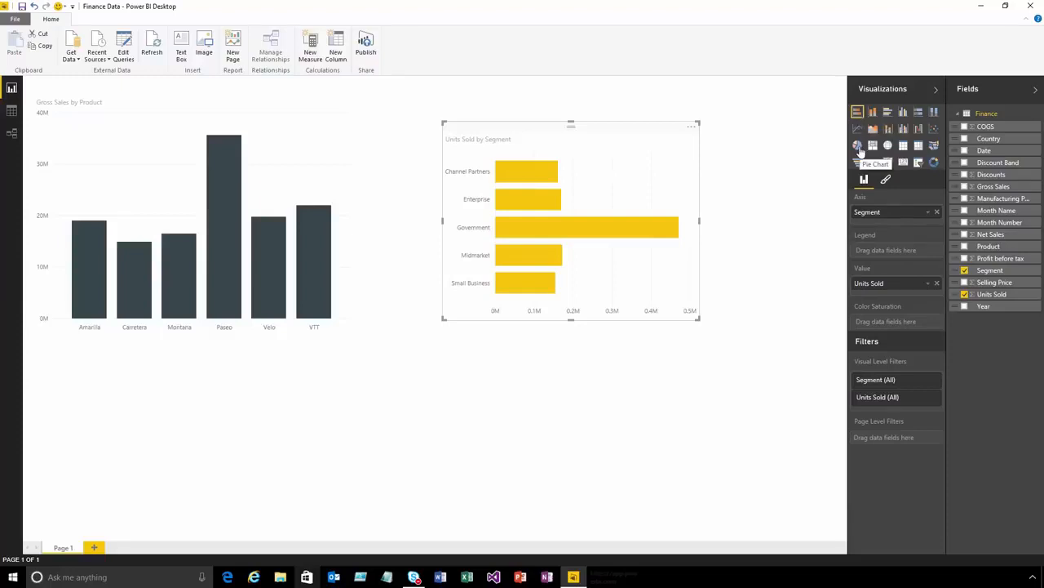
{"action": "left_click", "coordinate": [858, 147]}
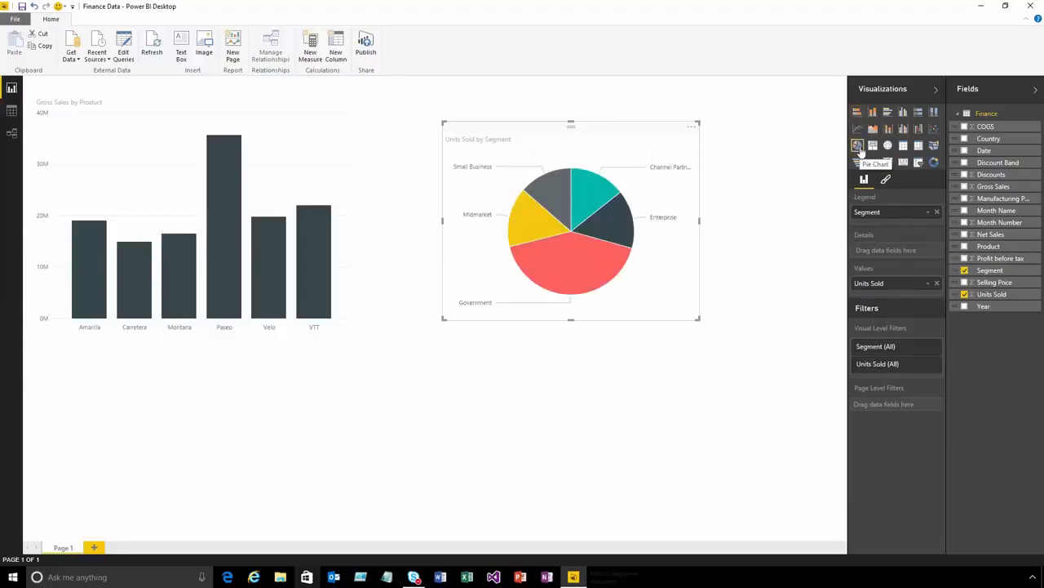
{"action": "left_click", "coordinate": [934, 162]}
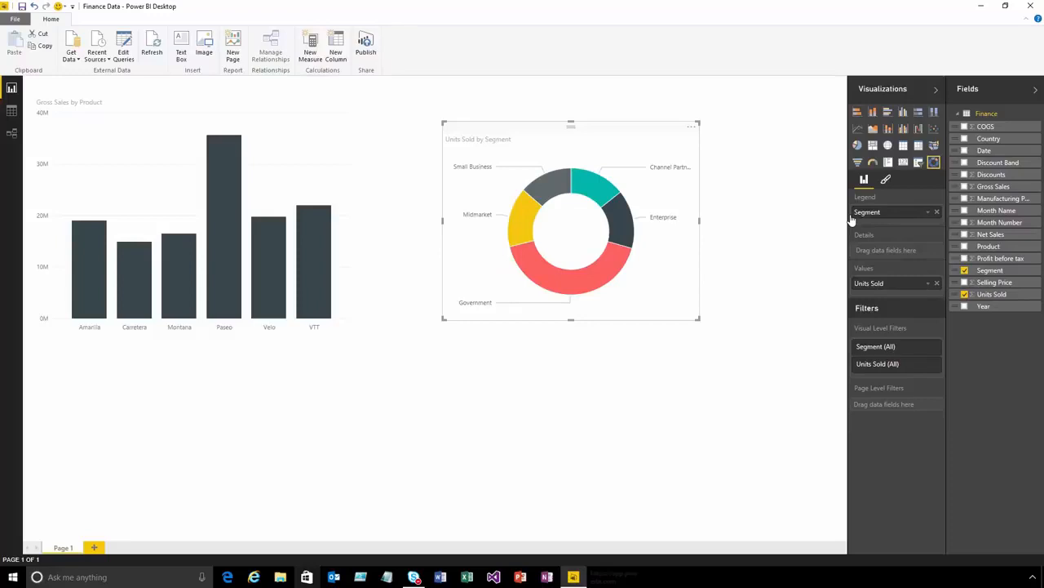
{"action": "left_click", "coordinate": [701, 425]}
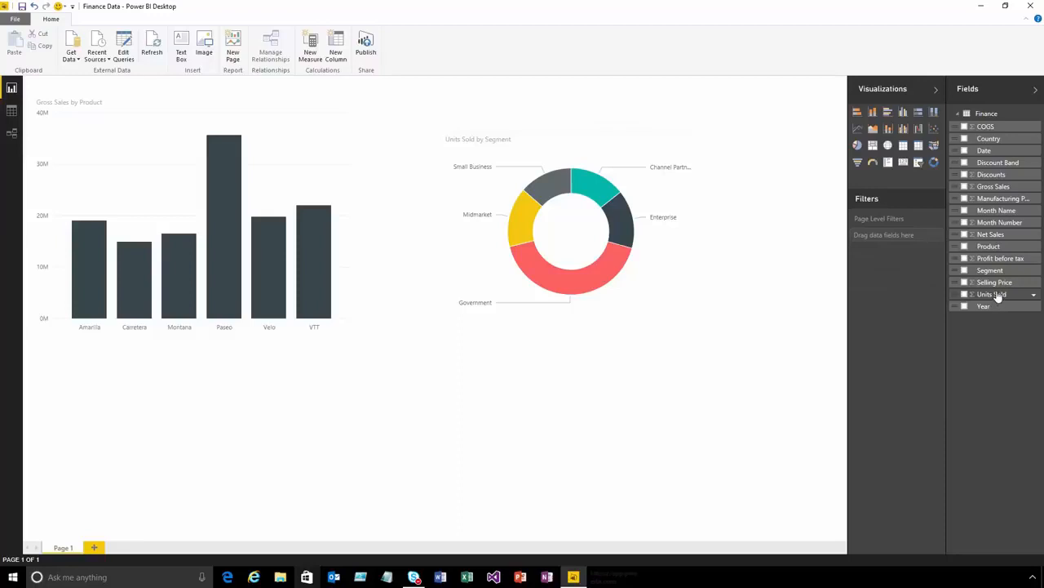
- Add a card visual showing Units Sold below the column chart
{"action": "left_click_drag", "start_coordinate": [997, 297], "coordinate": [207, 462]}
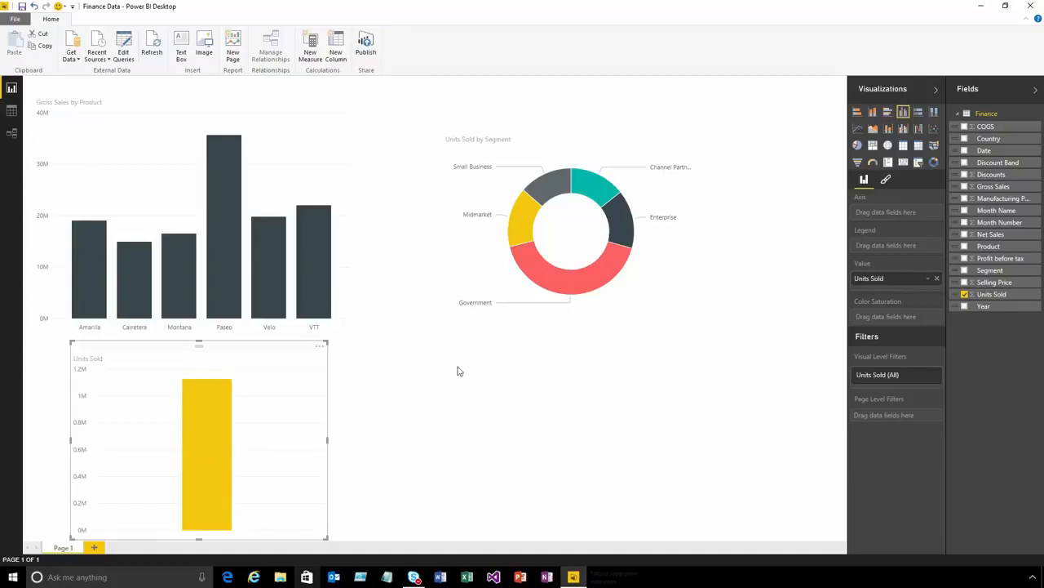
{"action": "left_click", "coordinate": [904, 163]}
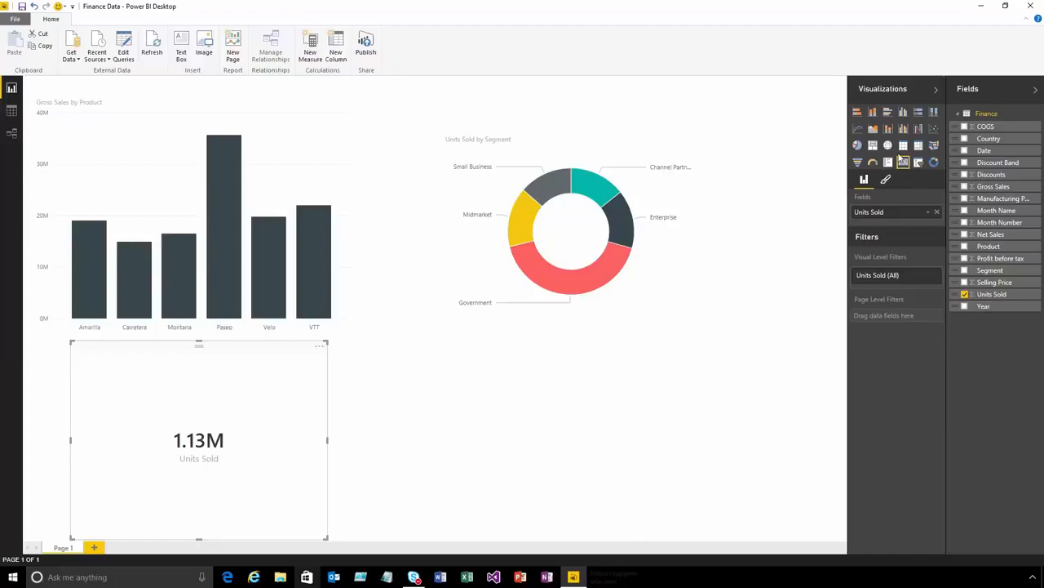
{"action": "left_click", "coordinate": [649, 329]}
- Add a map with Country as location and Net Sales as values, and narrow it to free space beside it
{"action": "left_click", "coordinate": [888, 146]}
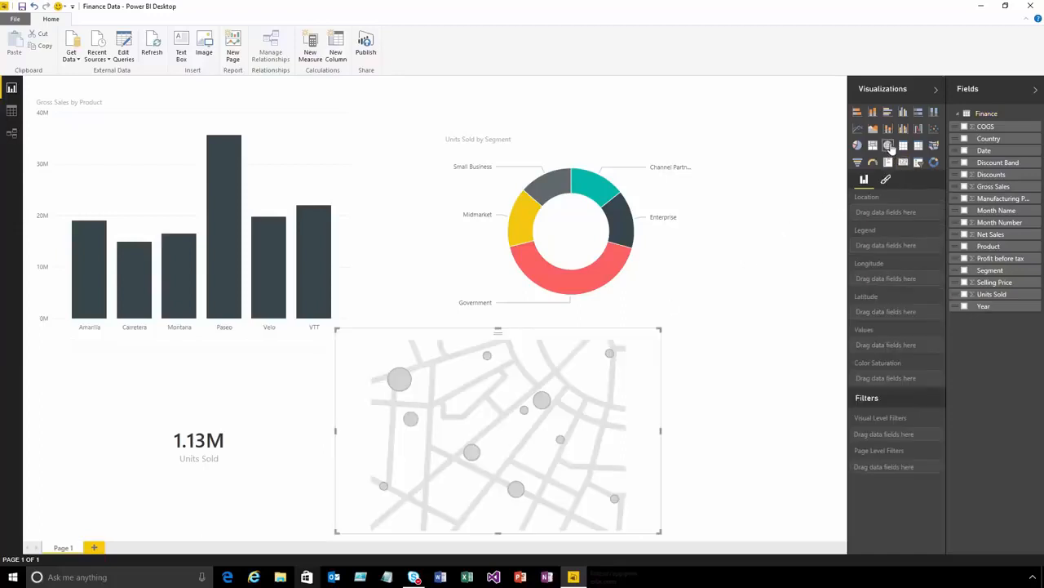
{"action": "left_click_drag", "start_coordinate": [994, 140], "coordinate": [901, 217]}
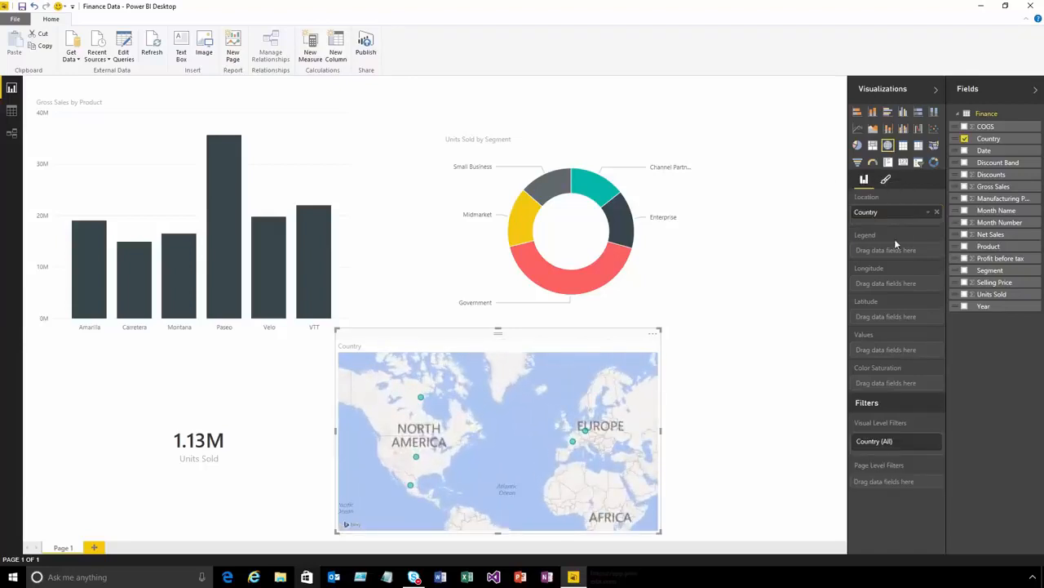
{"action": "left_click_drag", "start_coordinate": [991, 234], "coordinate": [885, 351]}
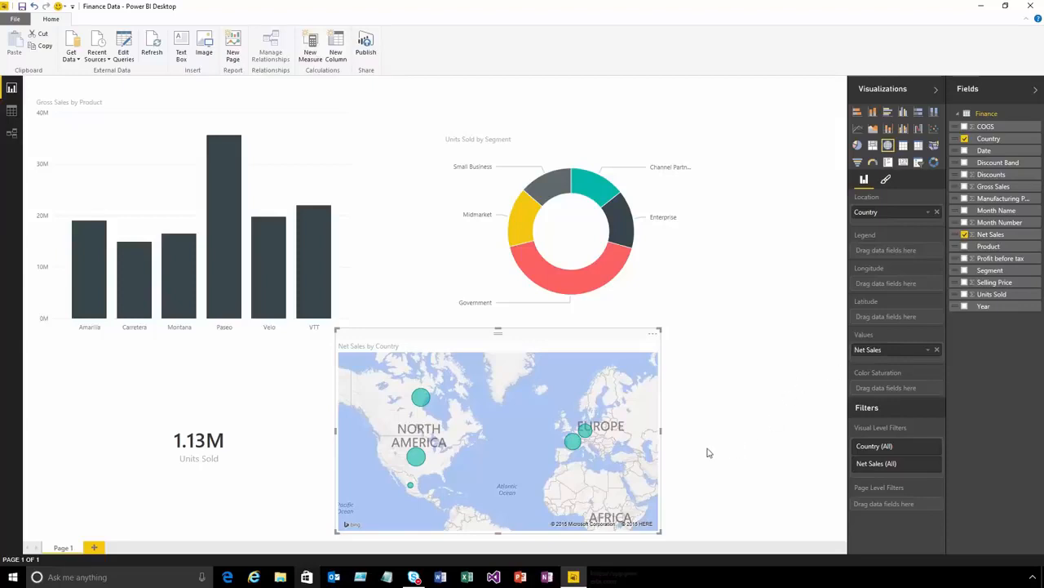
{"action": "left_click_drag", "start_coordinate": [664, 441], "coordinate": [519, 445]}
{"action": "left_click", "coordinate": [599, 429]}
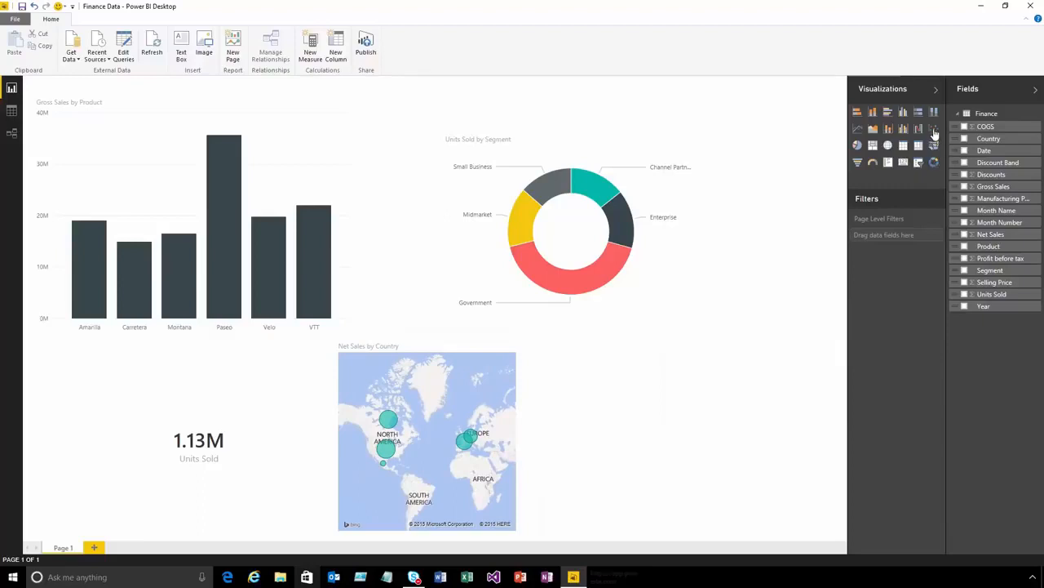
- Add a scatter chart with Gross Sales on X, Net Sales on Y, Segment as details and Product as legend
{"action": "left_click", "coordinate": [934, 128]}
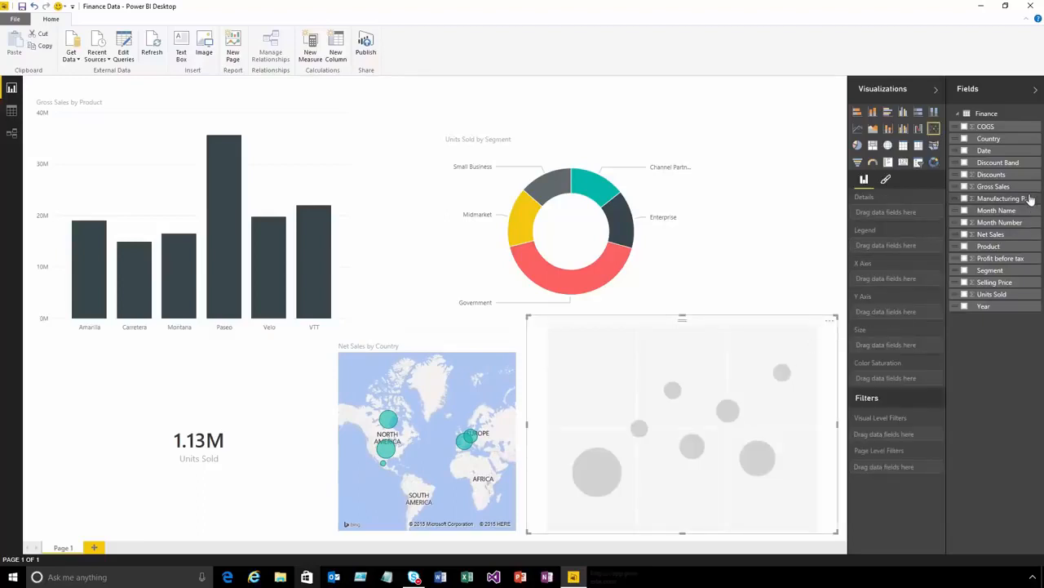
{"action": "left_click_drag", "start_coordinate": [1002, 192], "coordinate": [910, 280]}
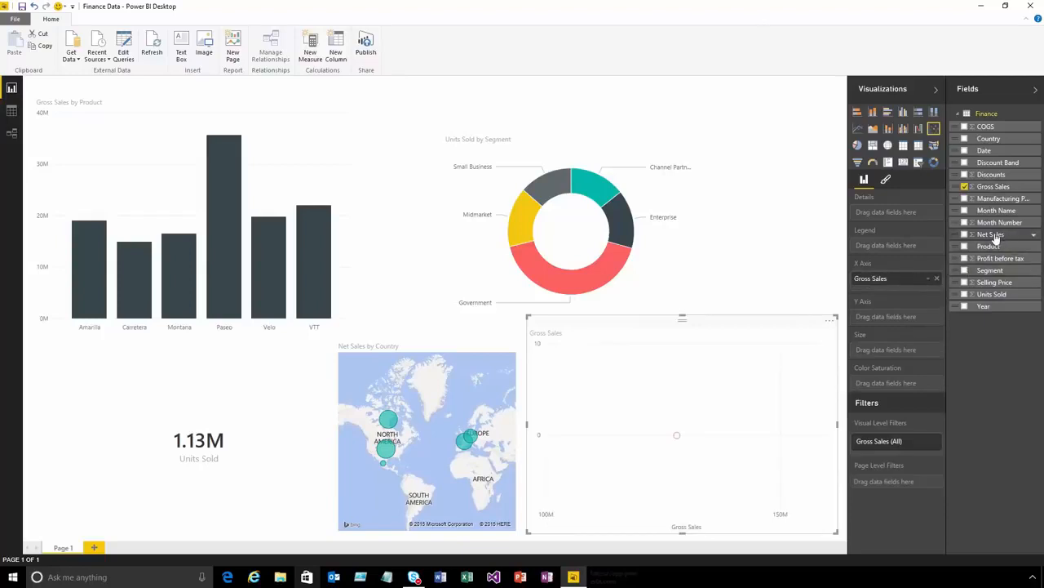
{"action": "left_click_drag", "start_coordinate": [994, 236], "coordinate": [886, 318]}
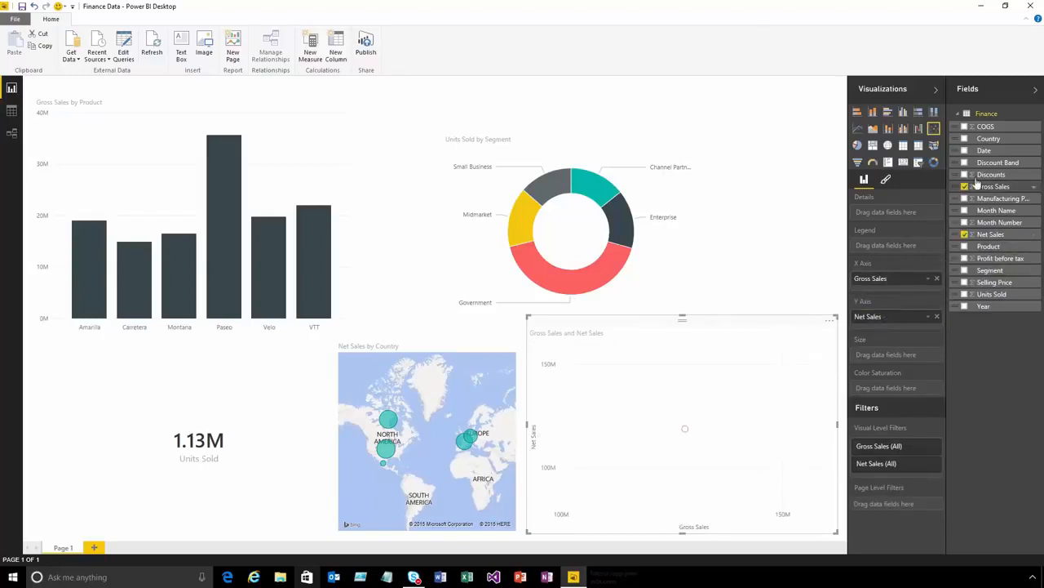
{"action": "left_click_drag", "start_coordinate": [989, 270], "coordinate": [900, 220]}
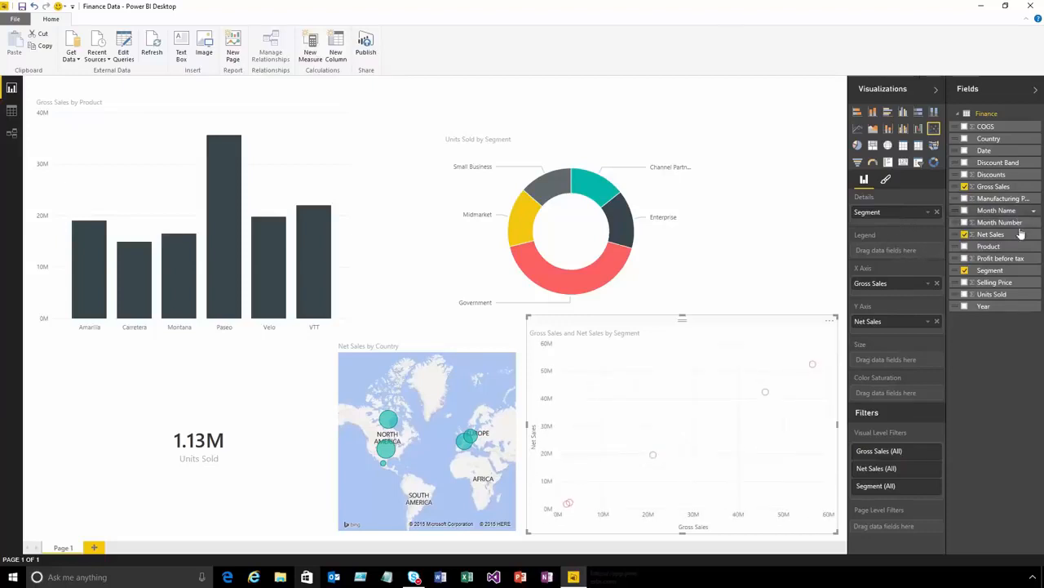
{"action": "left_click_drag", "start_coordinate": [988, 248], "coordinate": [898, 253]}
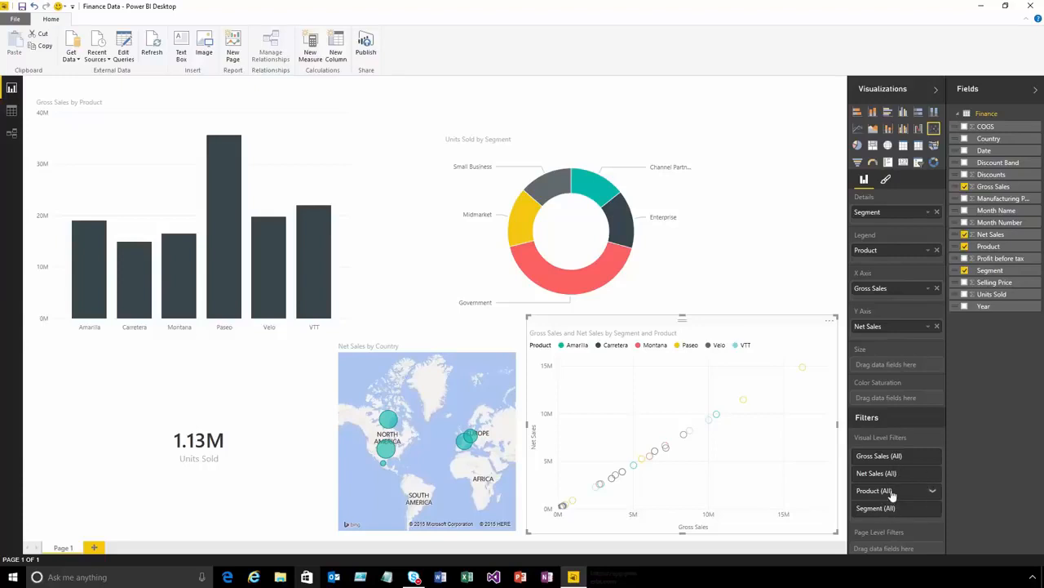
- Filter the scatter chart to the products Amarilla, Carretera and Montana
{"action": "left_click", "coordinate": [933, 493]}
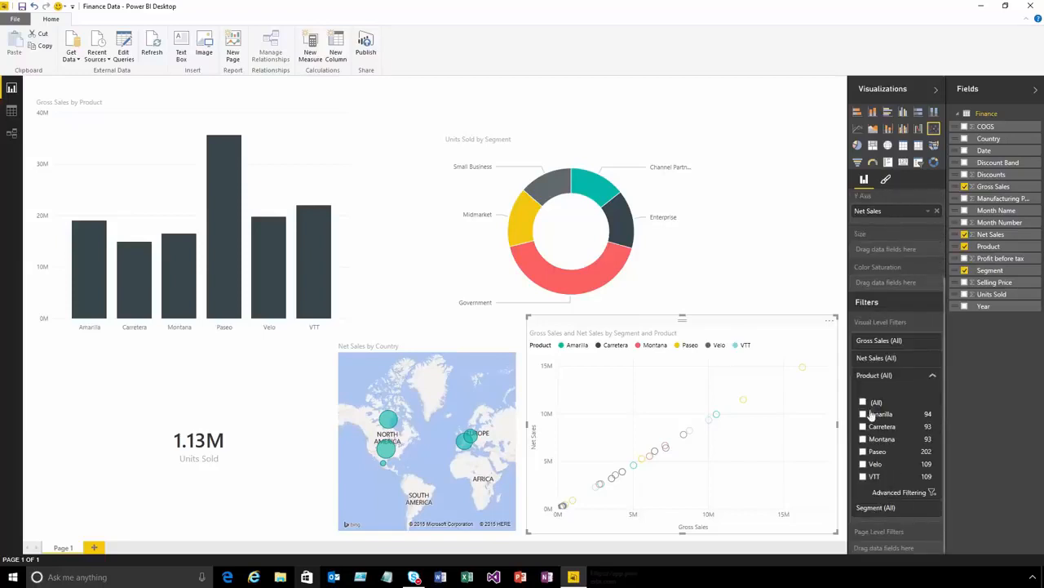
{"action": "left_click", "coordinate": [864, 414]}
{"action": "left_click", "coordinate": [863, 426]}
{"action": "left_click", "coordinate": [863, 439]}
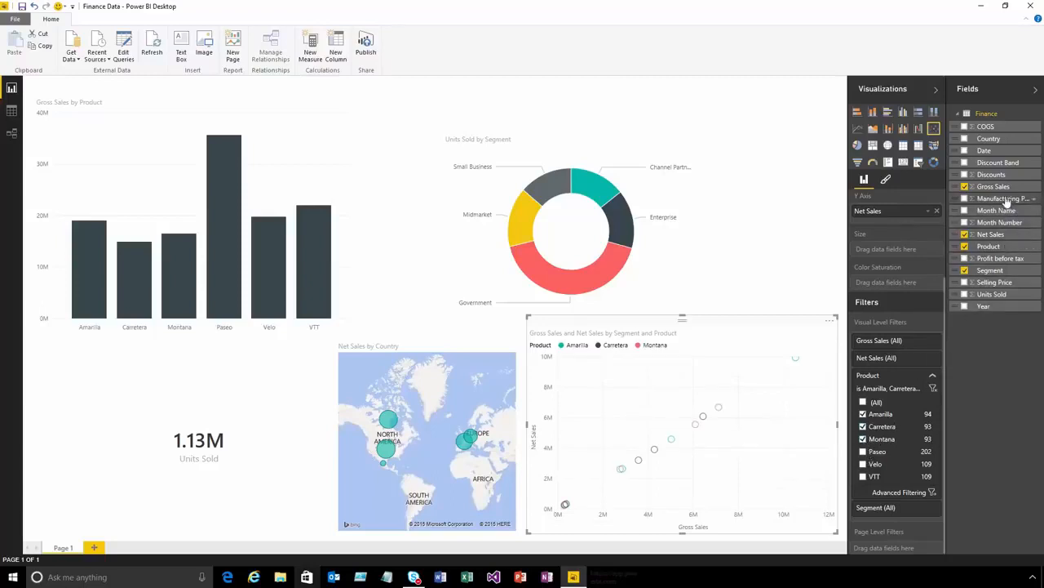
- Add Discount Band as a page level filter and limit it to None
{"action": "left_click_drag", "start_coordinate": [1000, 166], "coordinate": [900, 398]}
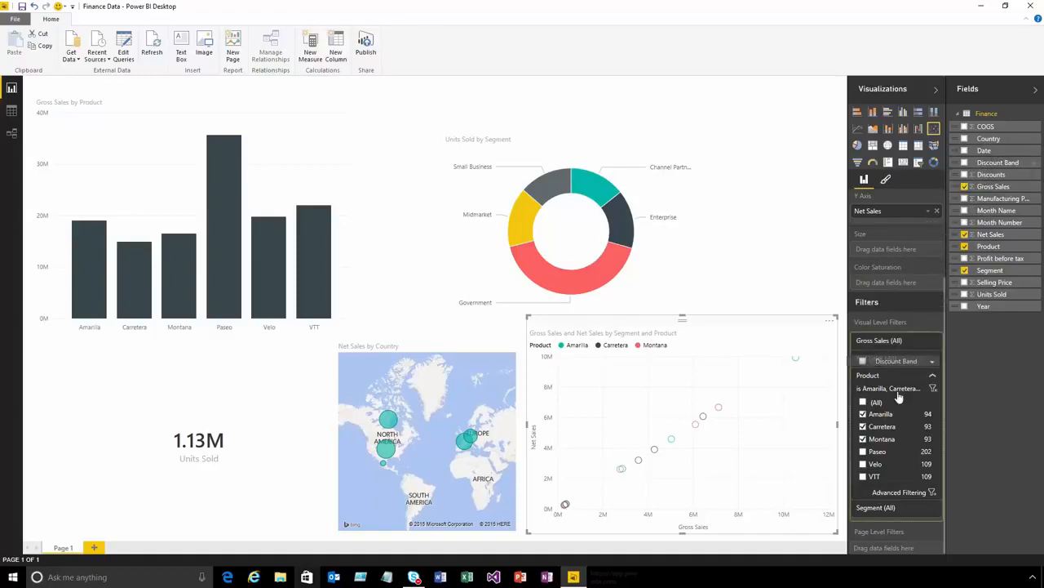
{"action": "left_click_drag", "start_coordinate": [900, 398], "coordinate": [895, 550]}
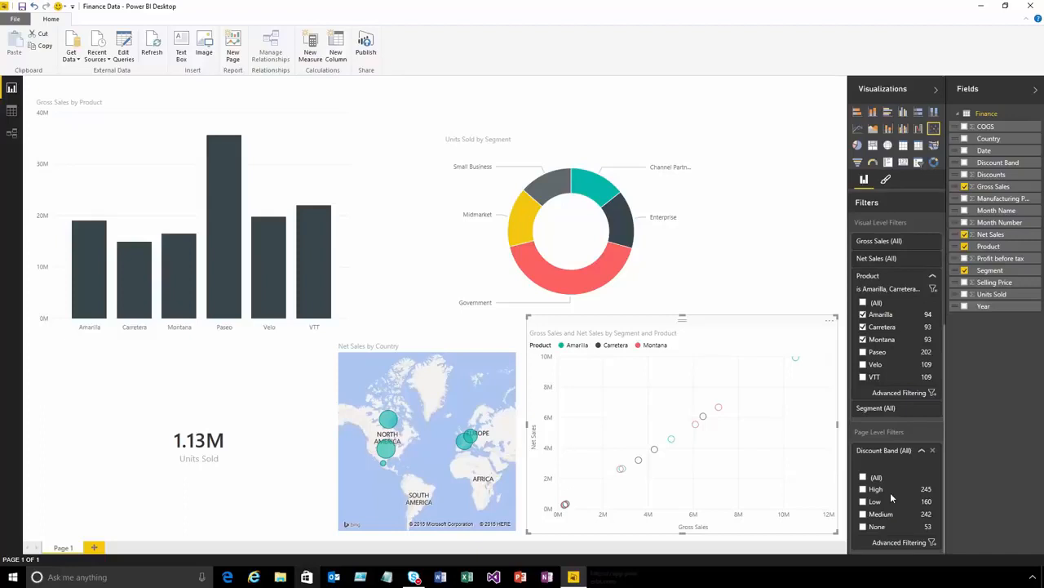
{"action": "left_click", "coordinate": [864, 527]}
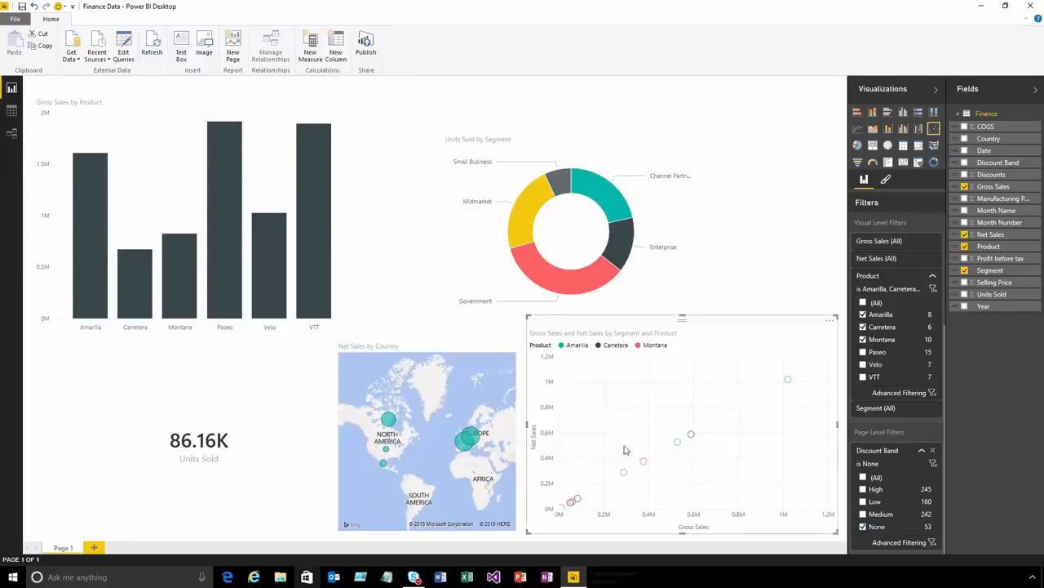
- Rename the report page as Sales Overview
{"action": "double_click", "coordinate": [69, 548]}
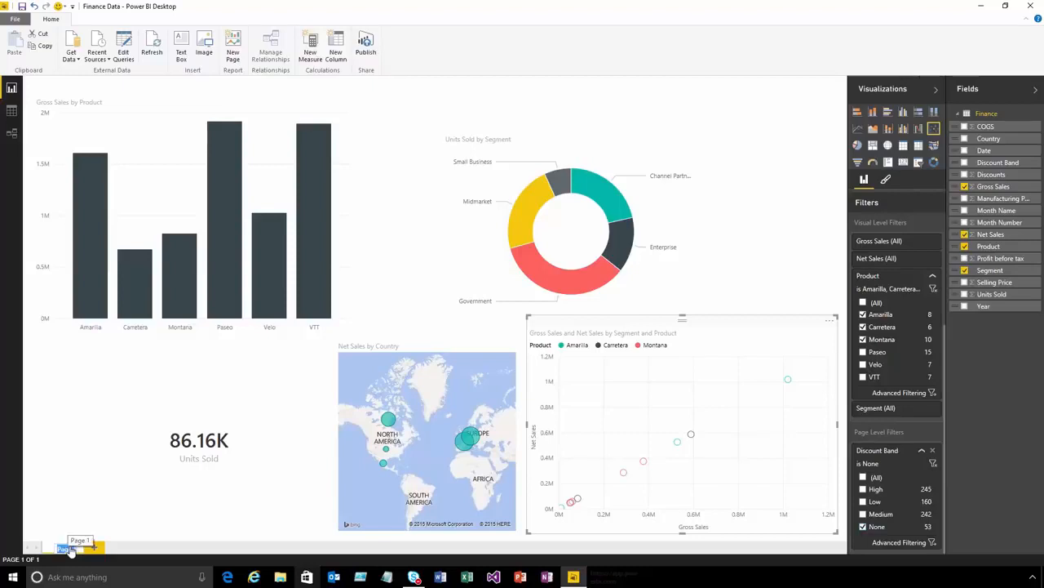
{"action": "type", "text": "Sales Overview"}
{"action": "key", "text": "Return"}
- Add a new report page and build an enlarged stacked column chart of Gross Sales by Product on it
{"action": "left_click", "coordinate": [119, 547]}
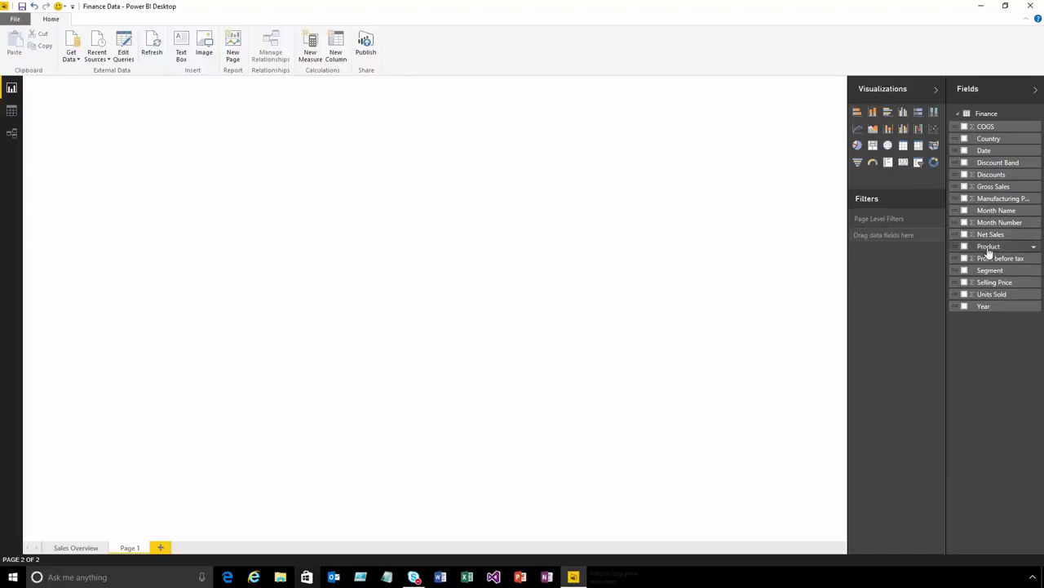
{"action": "left_click_drag", "start_coordinate": [988, 247], "coordinate": [425, 246]}
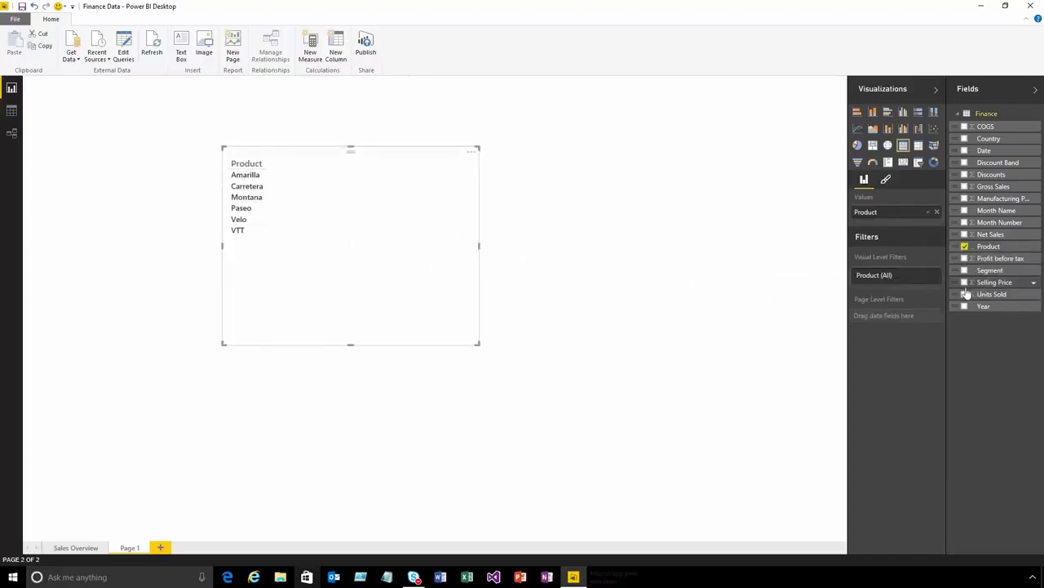
{"action": "left_click", "coordinate": [965, 186]}
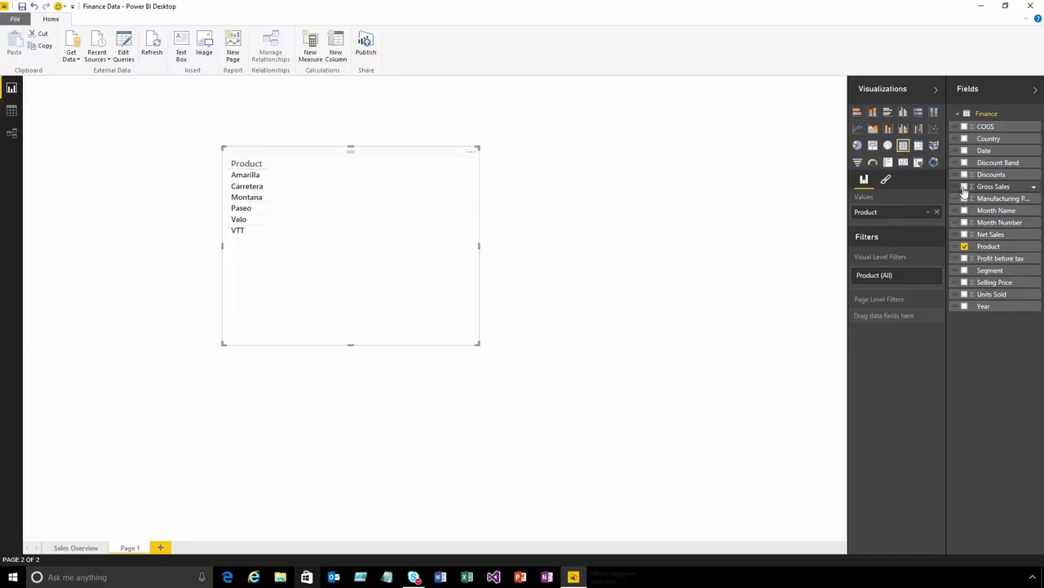
{"action": "left_click", "coordinate": [874, 114]}
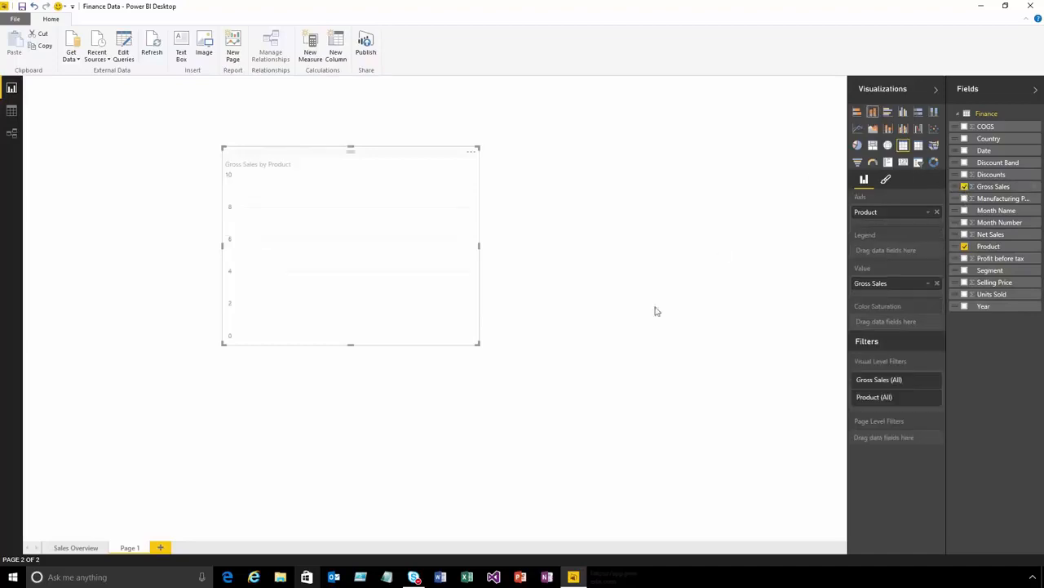
{"action": "left_click_drag", "start_coordinate": [550, 378], "coordinate": [593, 398]}
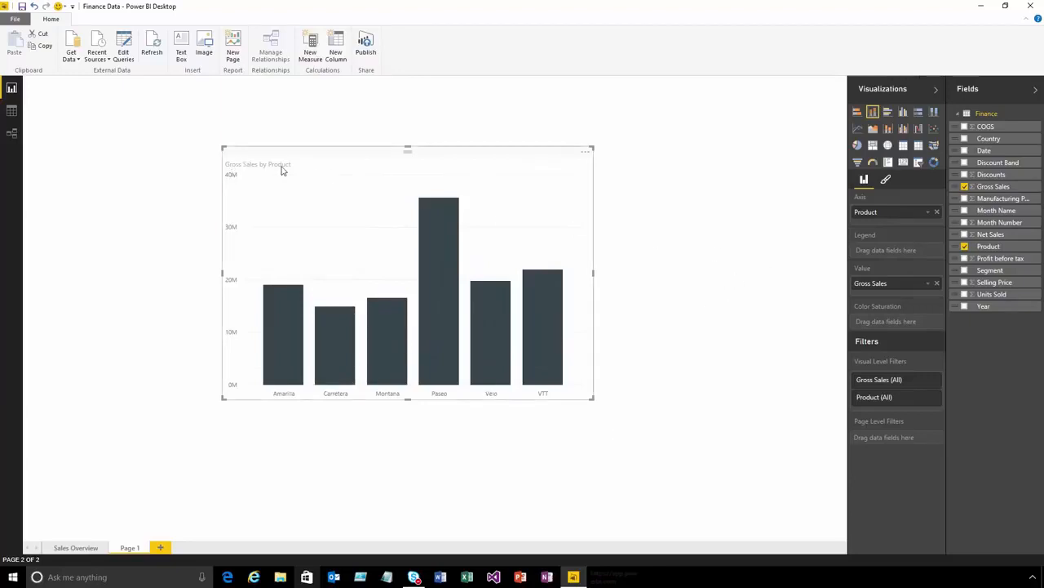
- Change the new column chart's title text to Overall Sales
{"action": "left_click", "coordinate": [888, 181]}
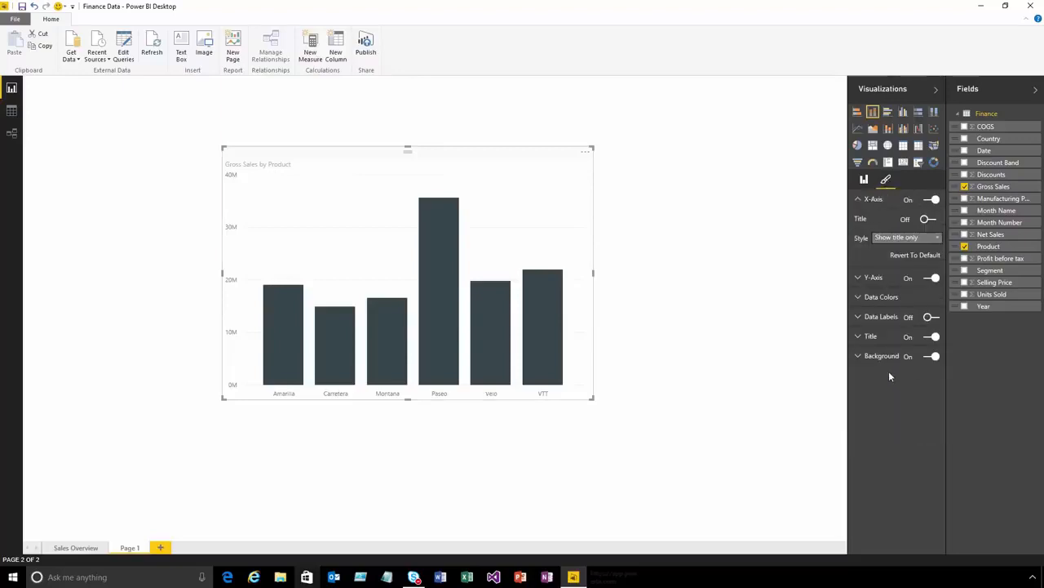
{"action": "left_click", "coordinate": [874, 337]}
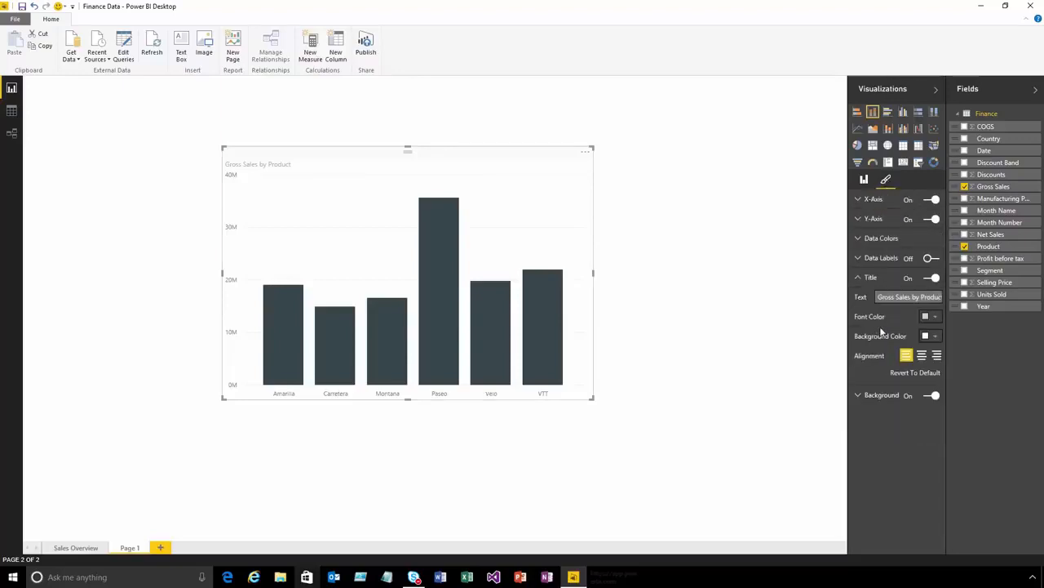
{"action": "left_click", "coordinate": [900, 299]}
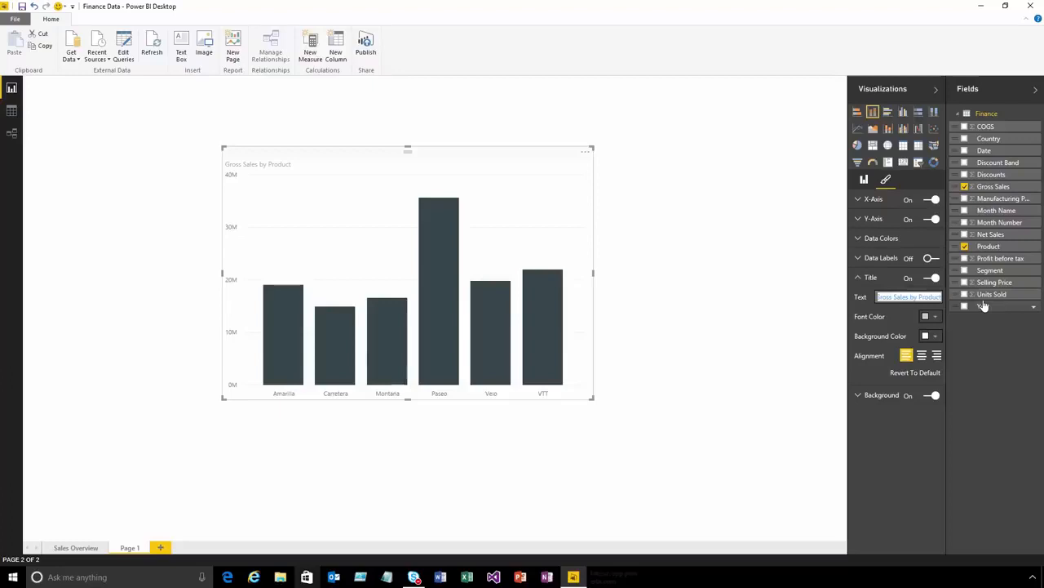
{"action": "key", "text": "Delete"}
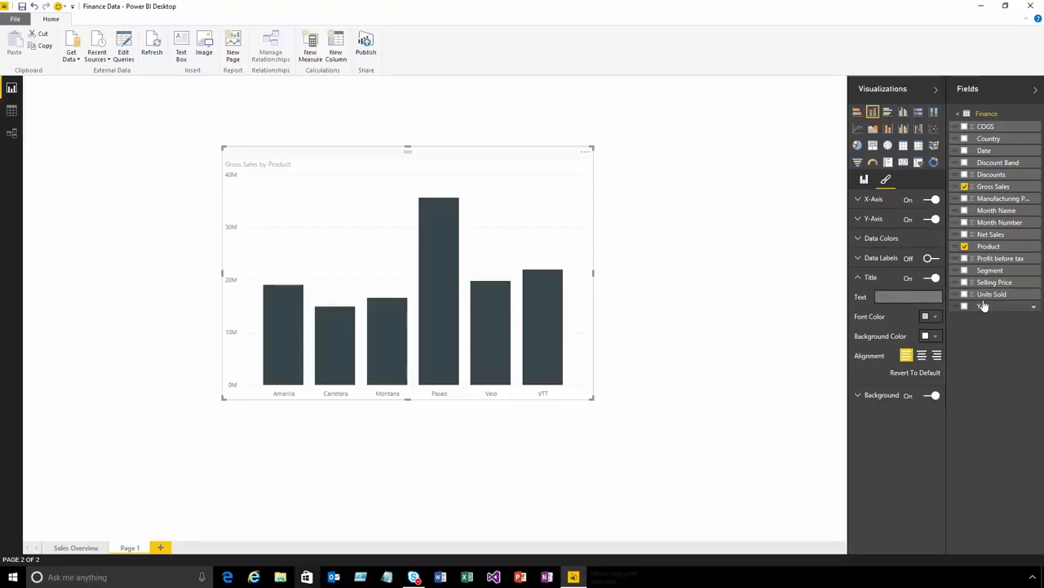
{"action": "type", "text": "Overall Sales"}
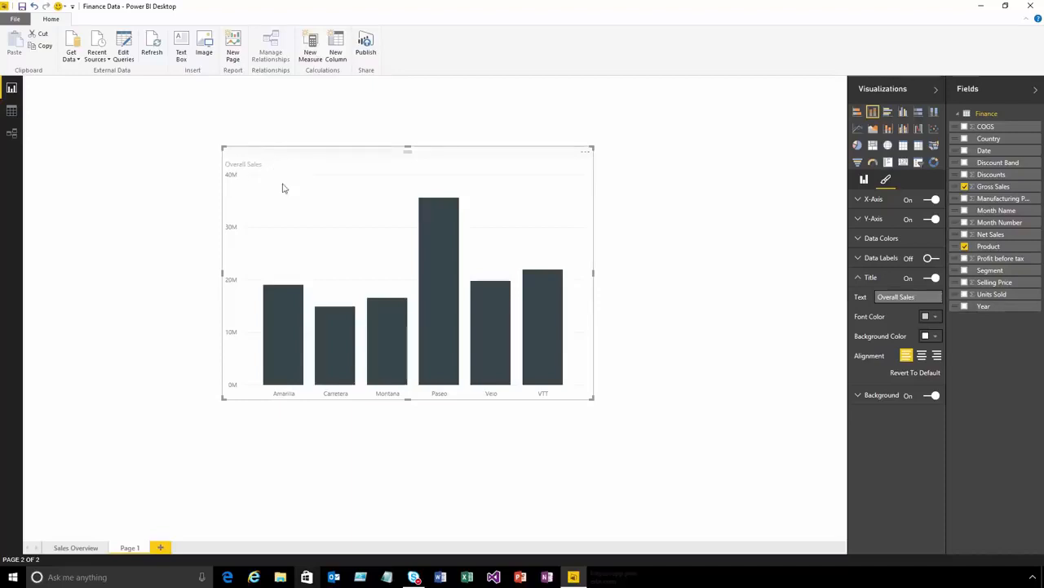
- Set the default data color of the Overall Sales column chart to the light blue theme color
{"action": "left_click", "coordinate": [896, 242]}
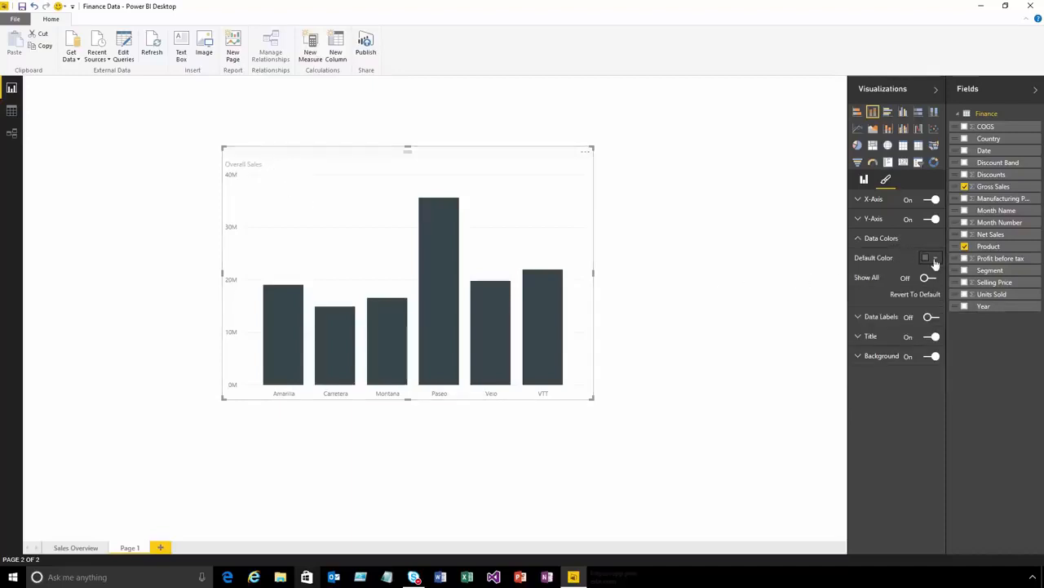
{"action": "left_click", "coordinate": [930, 257]}
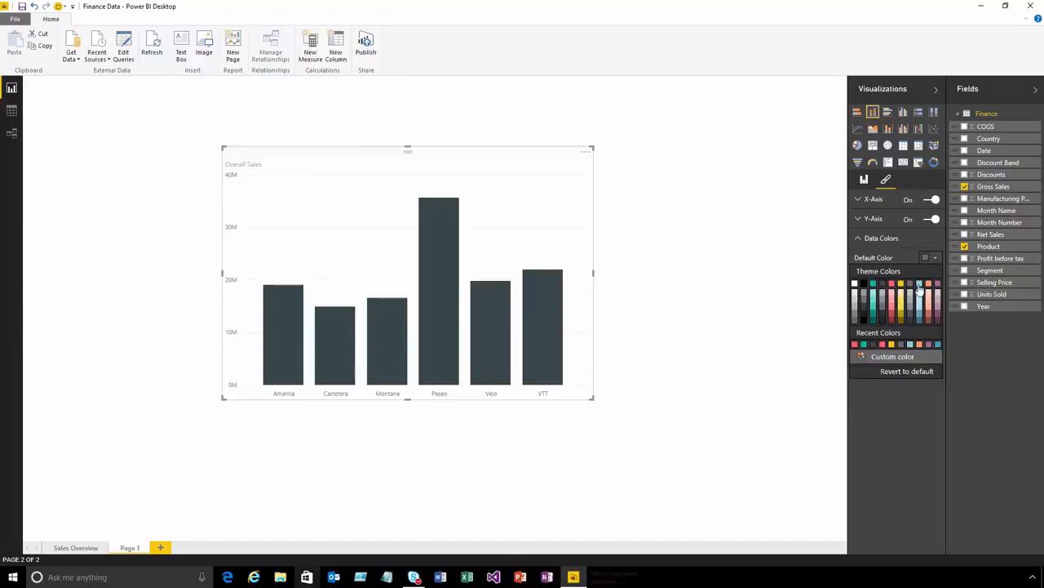
{"action": "left_click", "coordinate": [918, 291]}
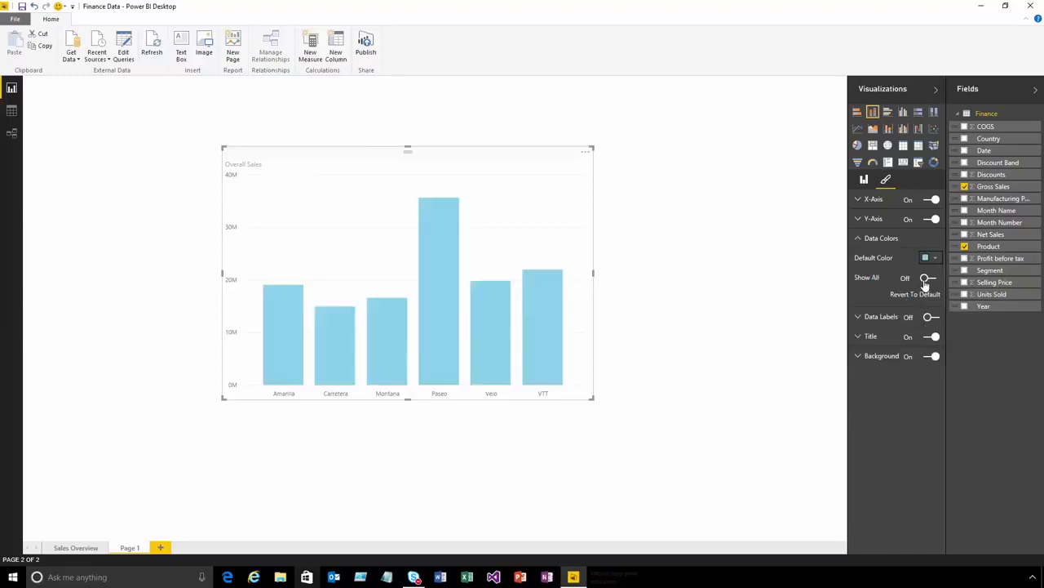
- Show the individual data colors for all products and color the Montana column with the red theme color
{"action": "left_click", "coordinate": [928, 278]}
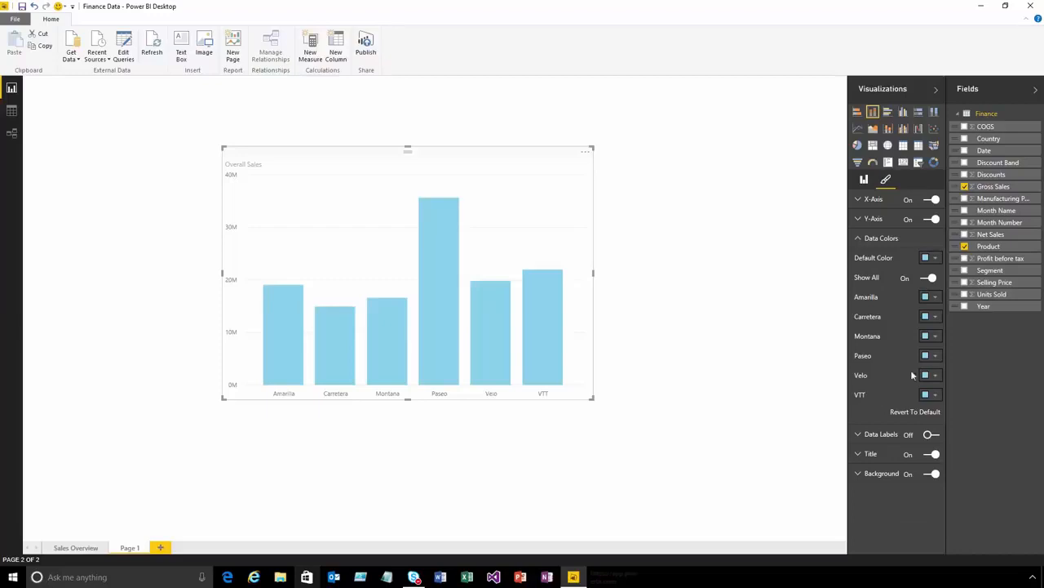
{"action": "left_click", "coordinate": [935, 336]}
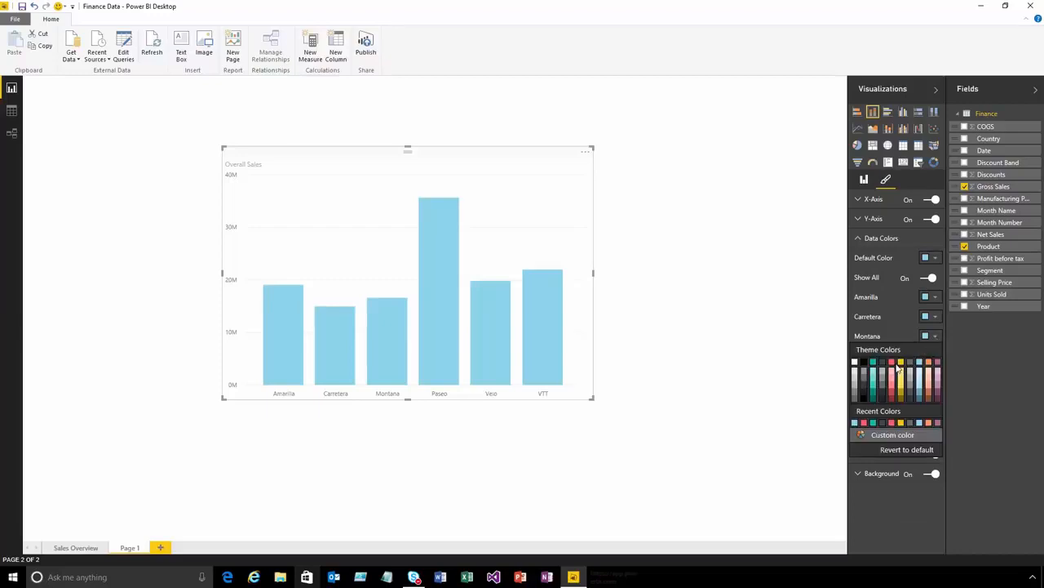
{"action": "left_click", "coordinate": [892, 363]}
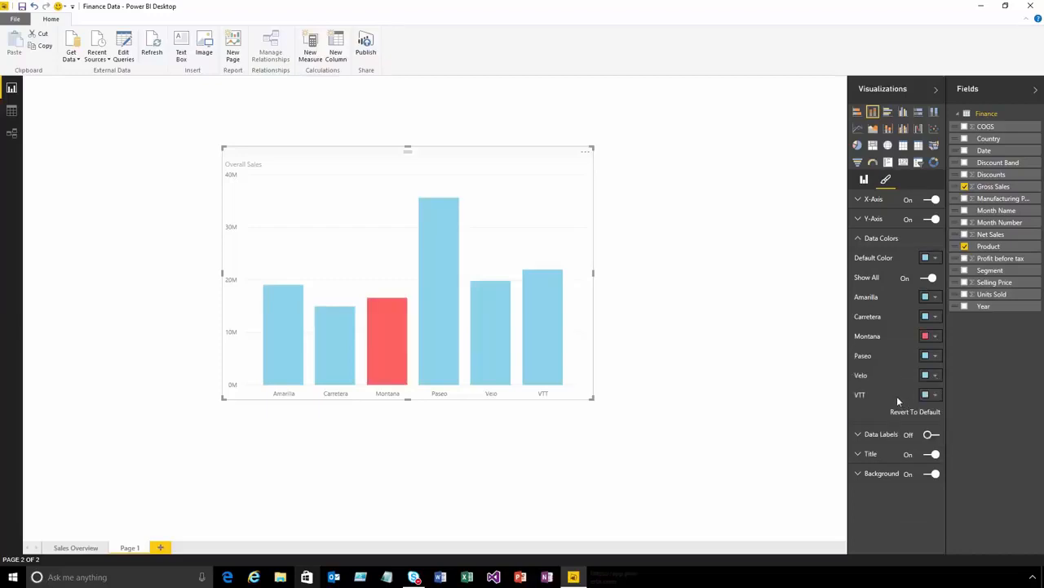
- Give the Paseo column a custom bright green data color
{"action": "left_click", "coordinate": [934, 356]}
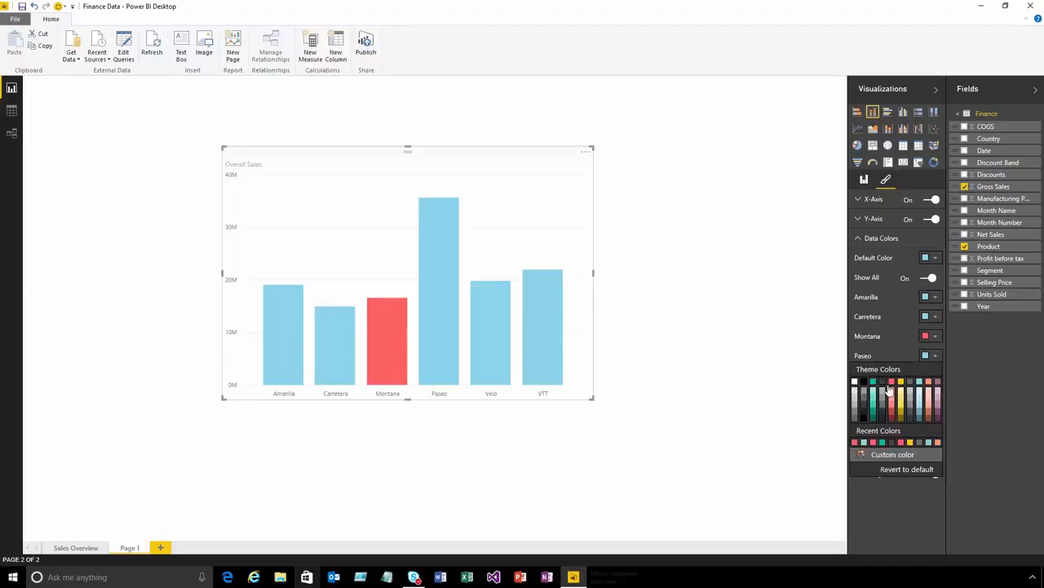
{"action": "left_click", "coordinate": [890, 454]}
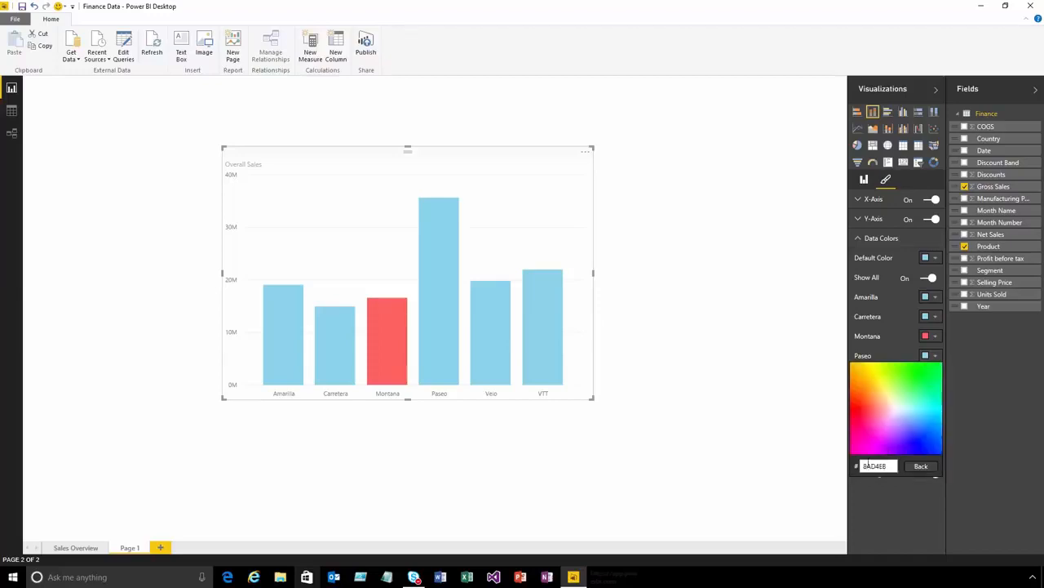
{"action": "left_click", "coordinate": [922, 367]}
{"action": "left_click", "coordinate": [921, 466]}
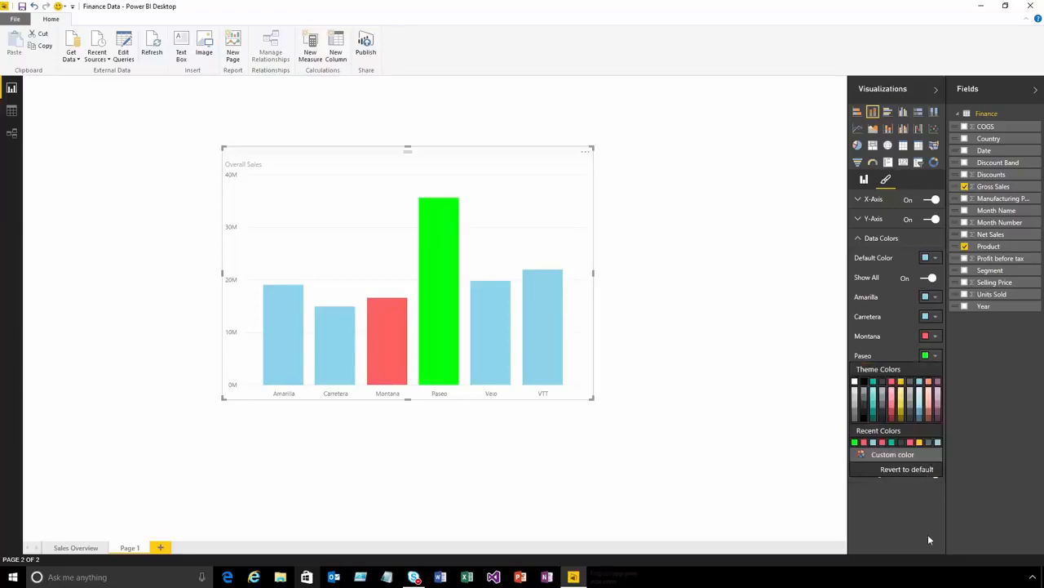
{"action": "left_click", "coordinate": [936, 359]}
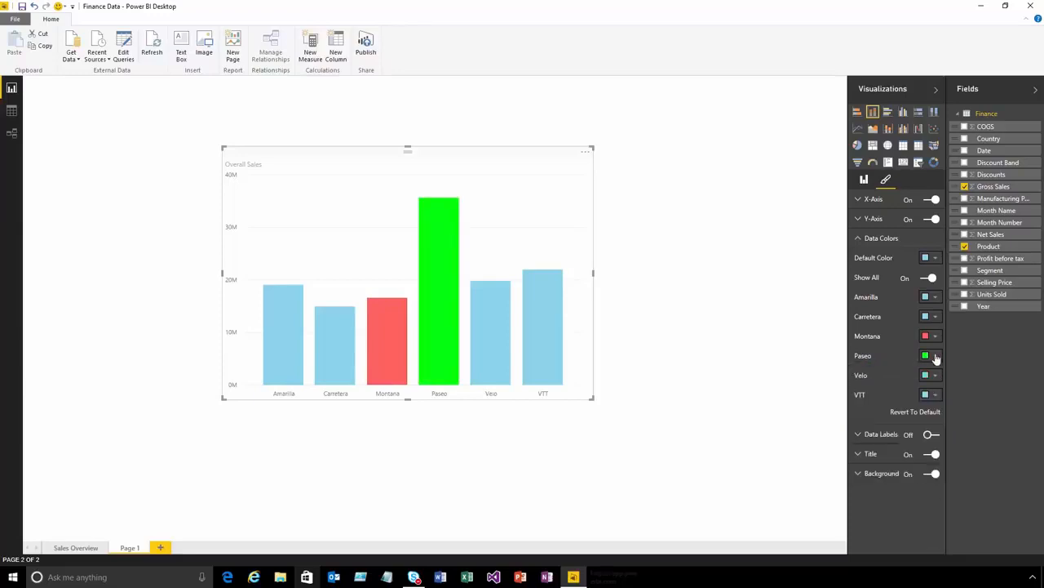